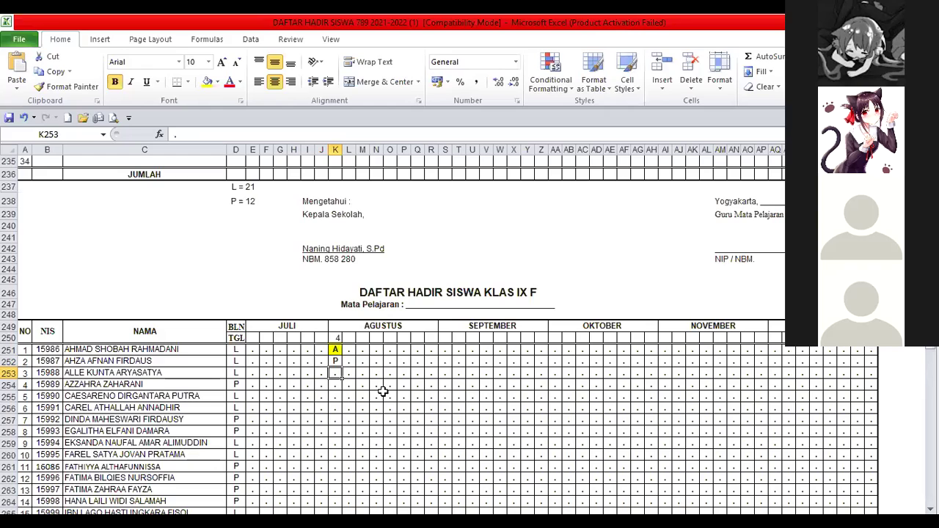
# Step: Enter P in K253:K255, the 4 August attendance of students 3 to 5 in the class IX F list
pyautogui.click(335, 382)
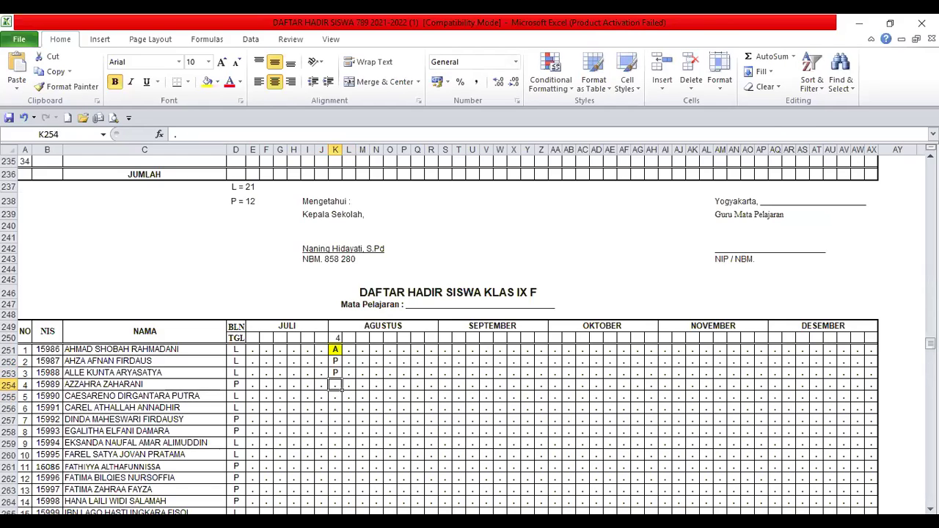
pyautogui.write('P')
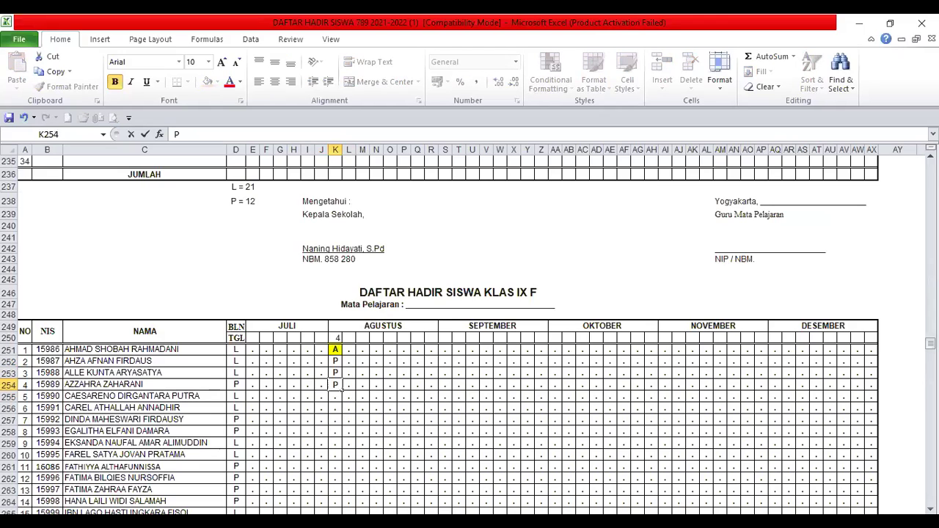
pyautogui.click(340, 398)
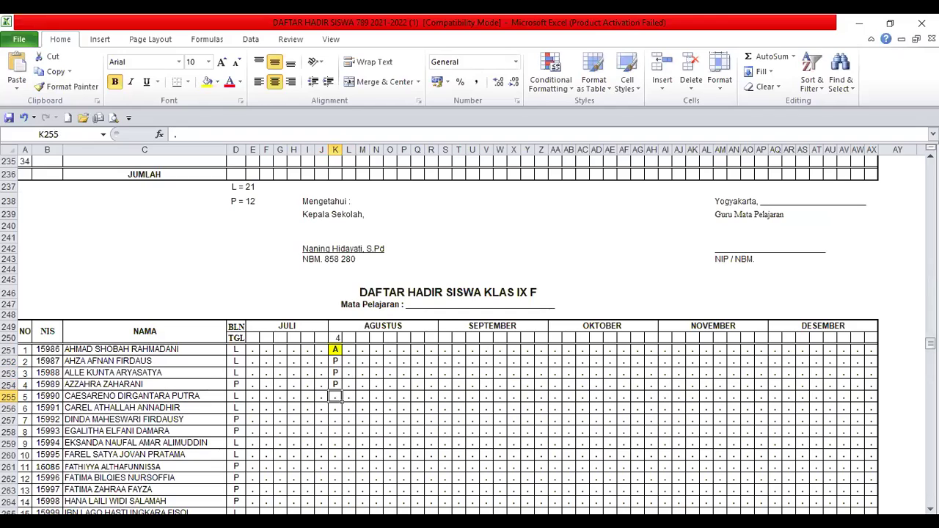
pyautogui.write('P')
pyautogui.press('Return')
# Step: Enter A in K256 for student 6 and fill that cell yellow
pyautogui.write('A')
pyautogui.press('Return')
pyautogui.click(335, 408)
pyautogui.click(207, 82)
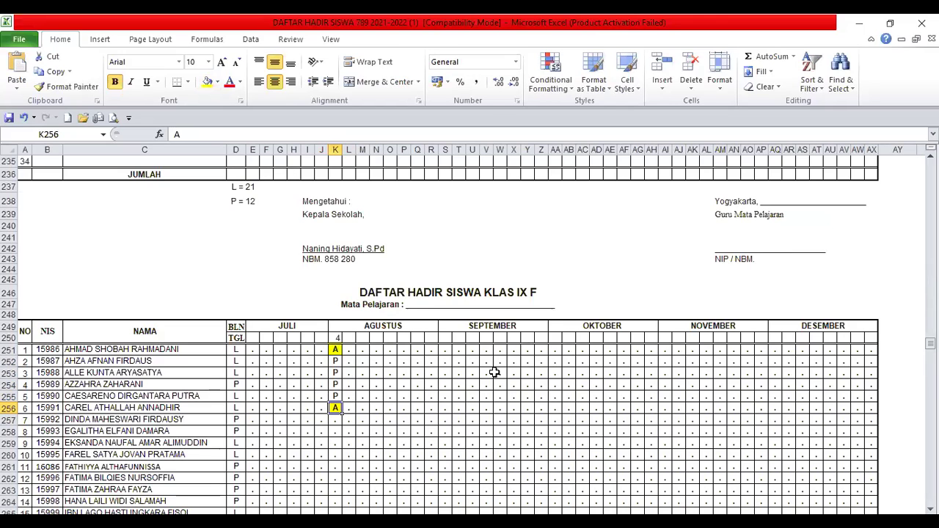
pyautogui.click(400, 375)
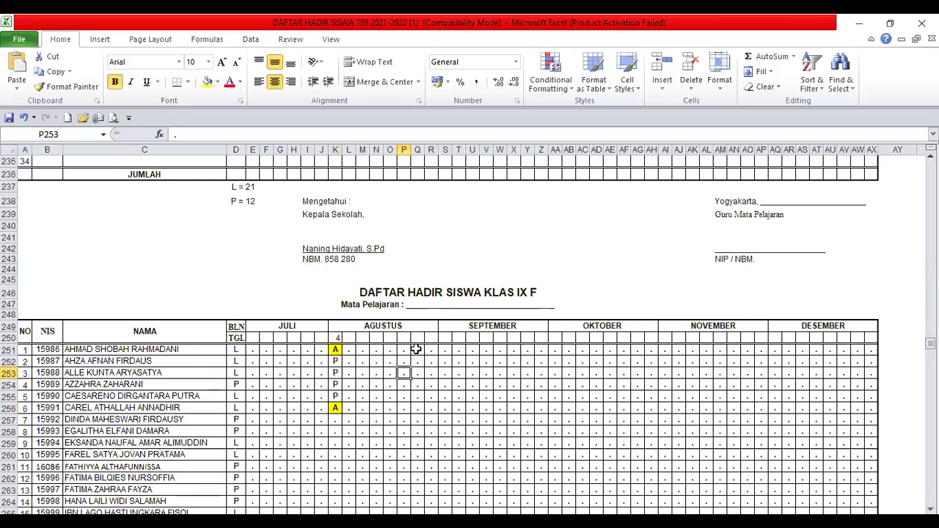
# Step: Enter P in K257:K260, the 4 August attendance of students 7 to 10
pyautogui.scroll(-1, 412, 349)
pyautogui.scroll(-1, 407, 348)
pyautogui.click(336, 343)
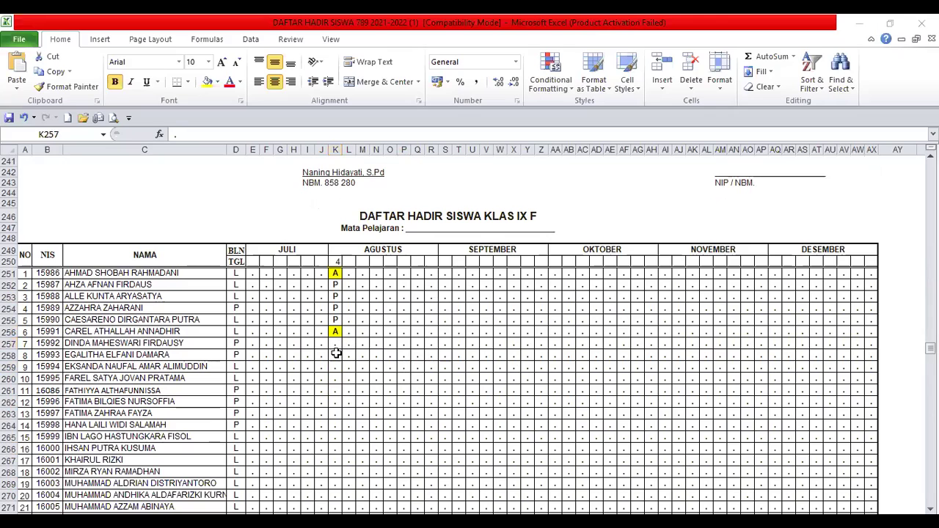
pyautogui.write('P')
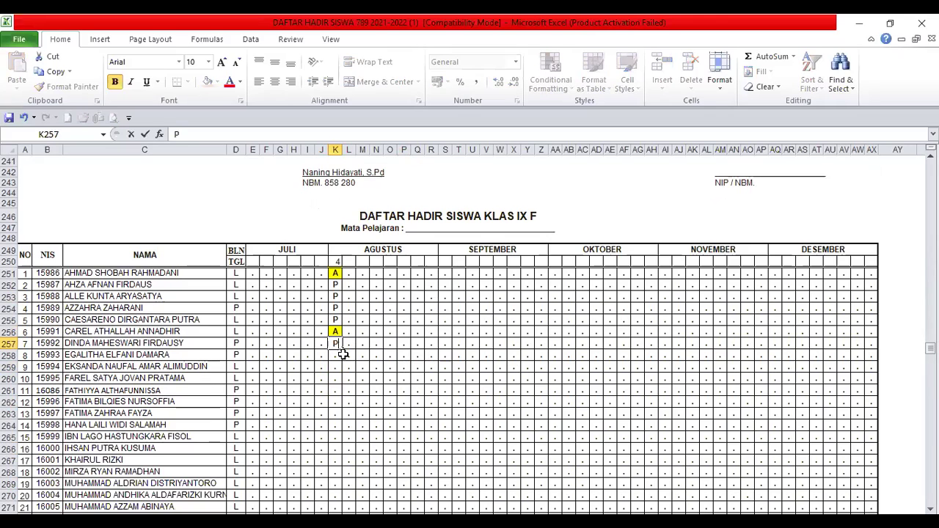
pyautogui.click(342, 355)
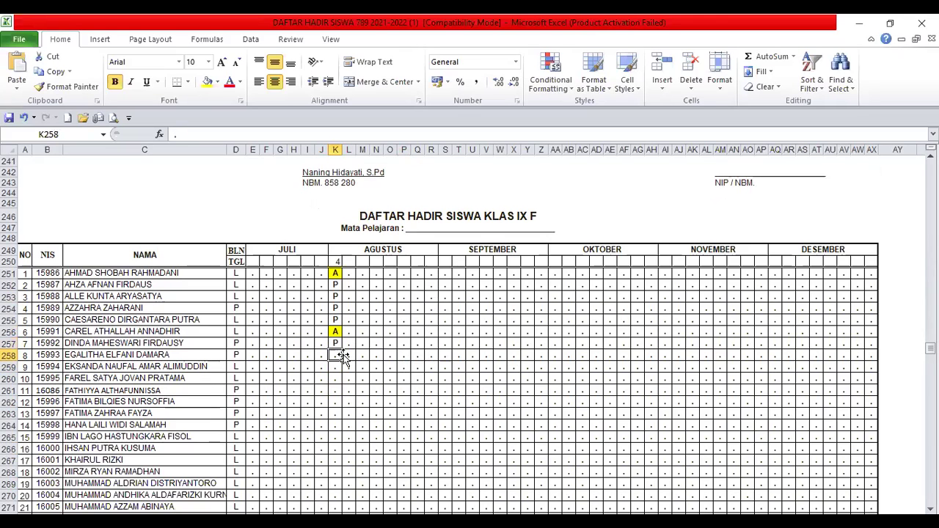
pyautogui.write('P')
pyautogui.press('Return')
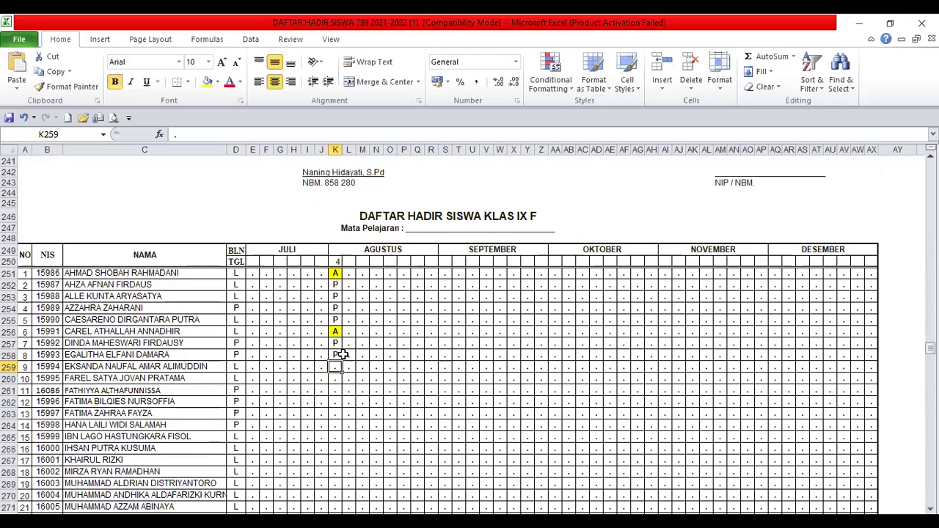
pyautogui.write('P')
pyautogui.press('Return')
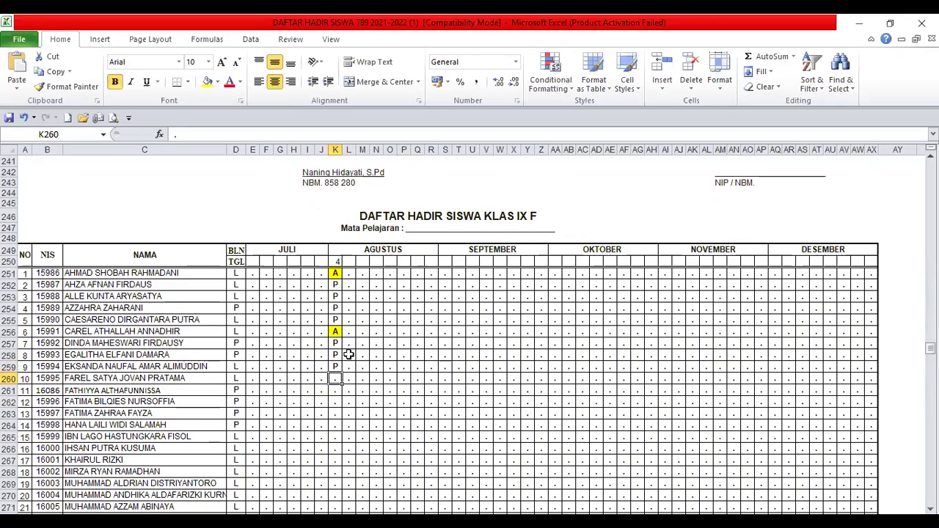
pyautogui.write('P')
pyautogui.press('Return')
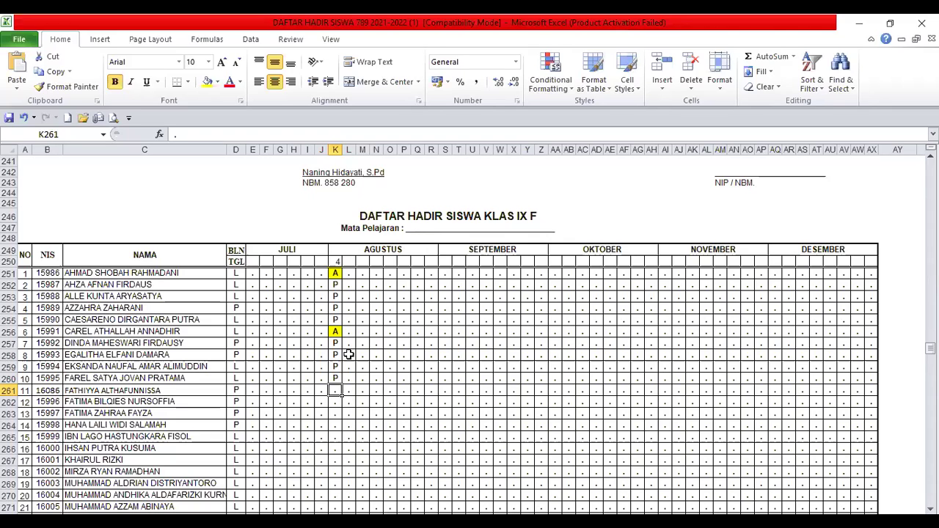
# Step: Enter A in K261 for student 11 and P in K262:K264 for students 12 to 14
pyautogui.write('A')
pyautogui.press('Return')
pyautogui.write('P')
pyautogui.press('Return')
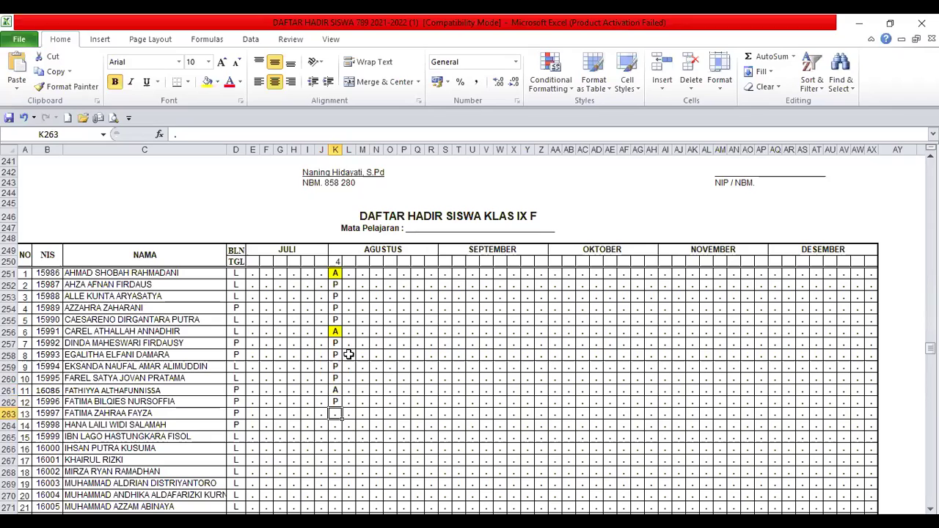
pyautogui.write('P')
pyautogui.press('Return')
pyautogui.write('P')
pyautogui.press('Return')
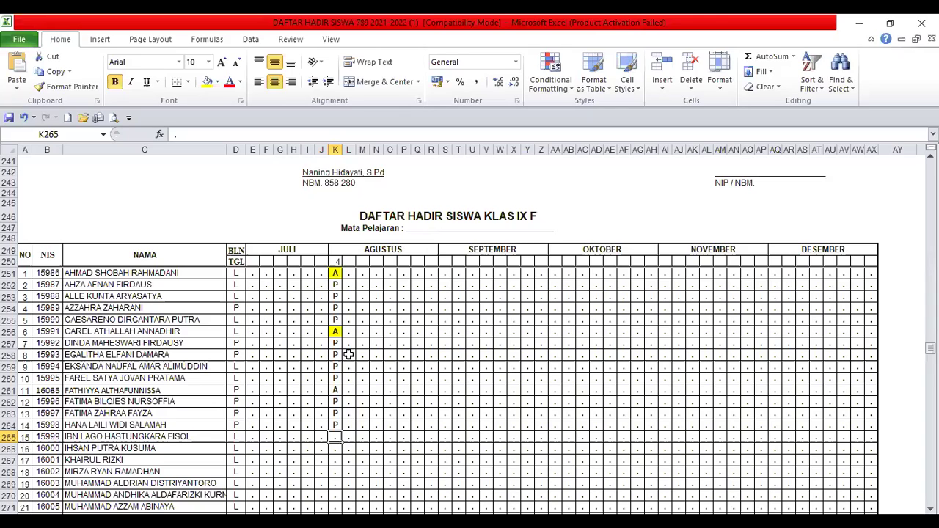
# Step: Enter A with a yellow fill in K265:K267 for students 15 to 17, and P in K268 for student 18
pyautogui.write('A')
pyautogui.press('Return')
pyautogui.write('A')
pyautogui.press('Return')
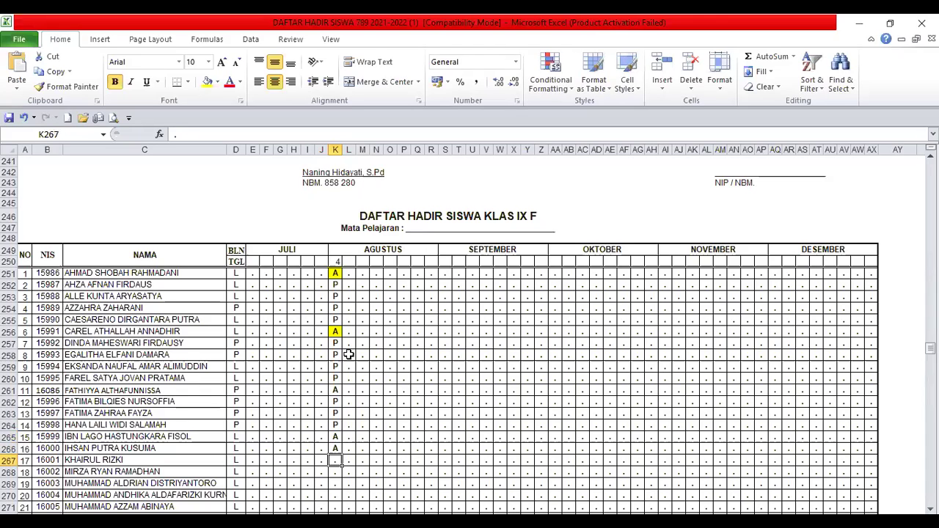
pyautogui.write('A')
pyautogui.press('Return')
pyautogui.write('P')
pyautogui.press('Return')
pyautogui.moveTo(335, 436); pyautogui.dragTo(334, 463)
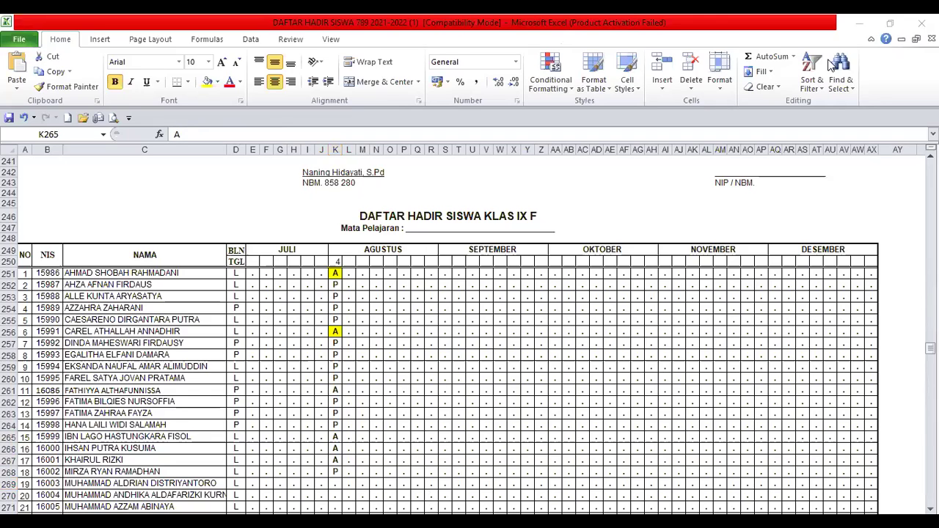
pyautogui.press('F4')
# Step: Enter P in K269 for student 19 in the 4 August column
pyautogui.click(336, 494)
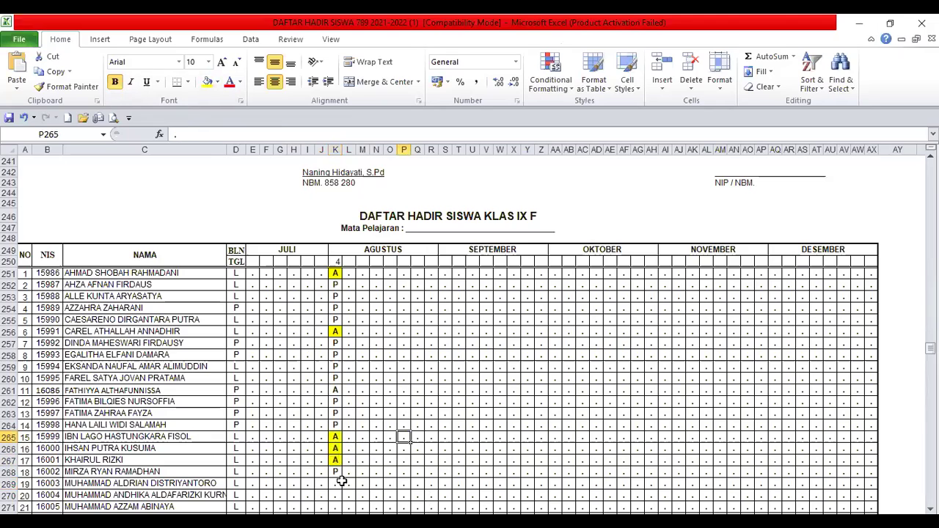
pyautogui.press('Up')
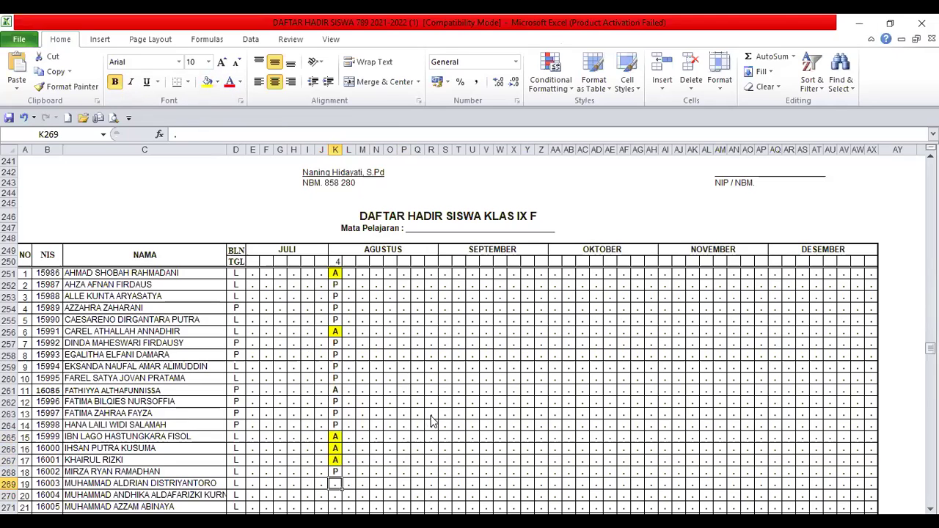
pyautogui.write('P')
pyautogui.press('Return')
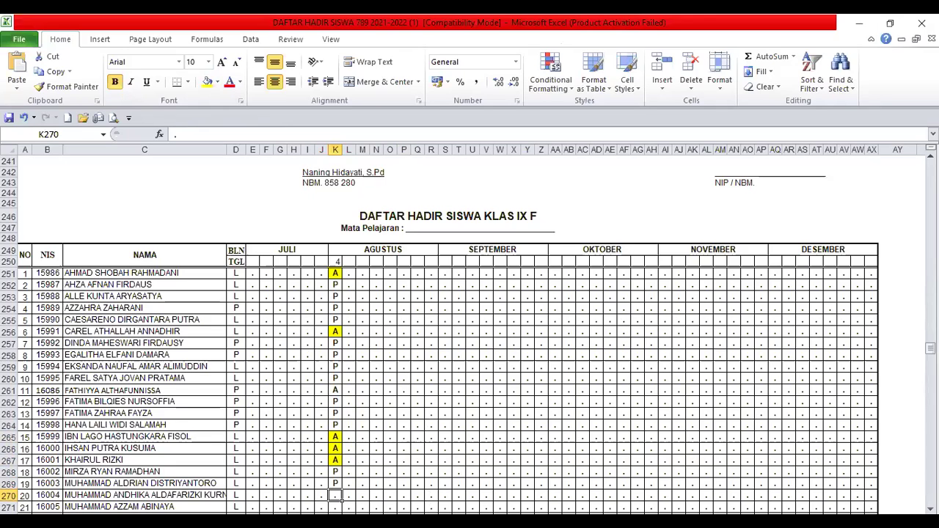
pyautogui.write('A')
pyautogui.press('Return')
pyautogui.press('Up')
# Step: Enter P in K270 and K271, A in K272, and P in K273 for students 20 to 23
pyautogui.write('P')
pyautogui.press('Return')
pyautogui.write('P')
pyautogui.press('Return')
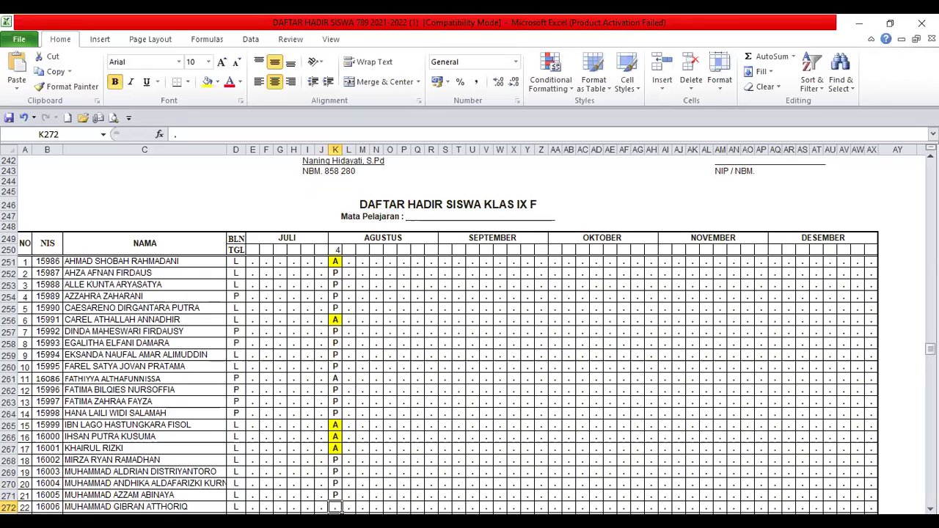
pyautogui.write('A')
pyautogui.press('Return')
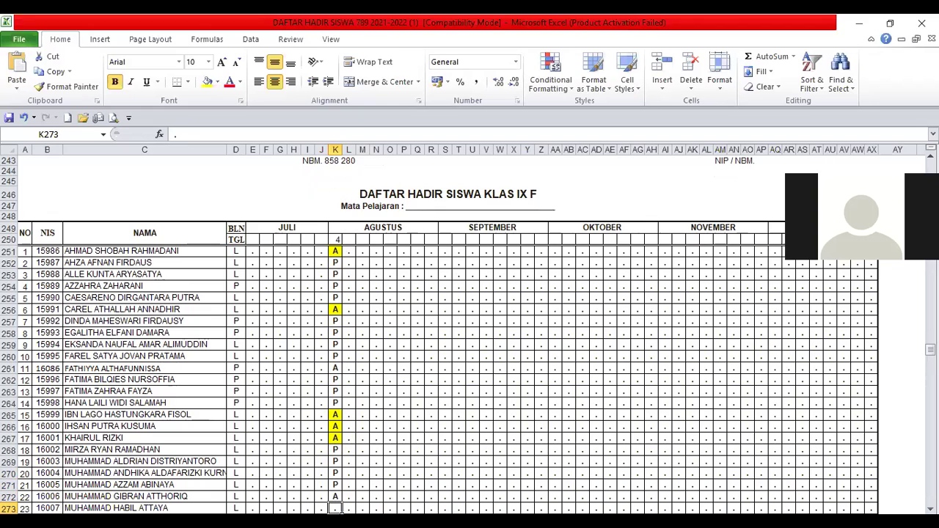
pyautogui.write('P')
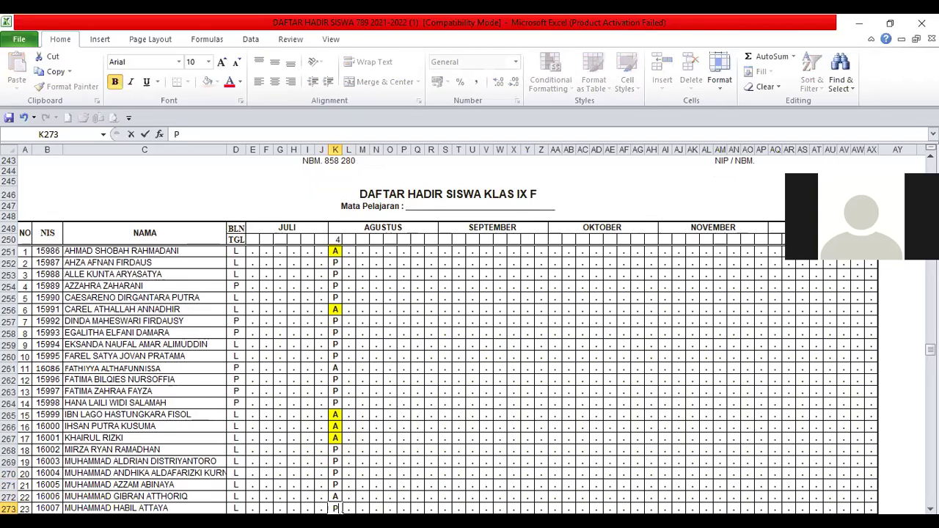
pyautogui.press('Return')
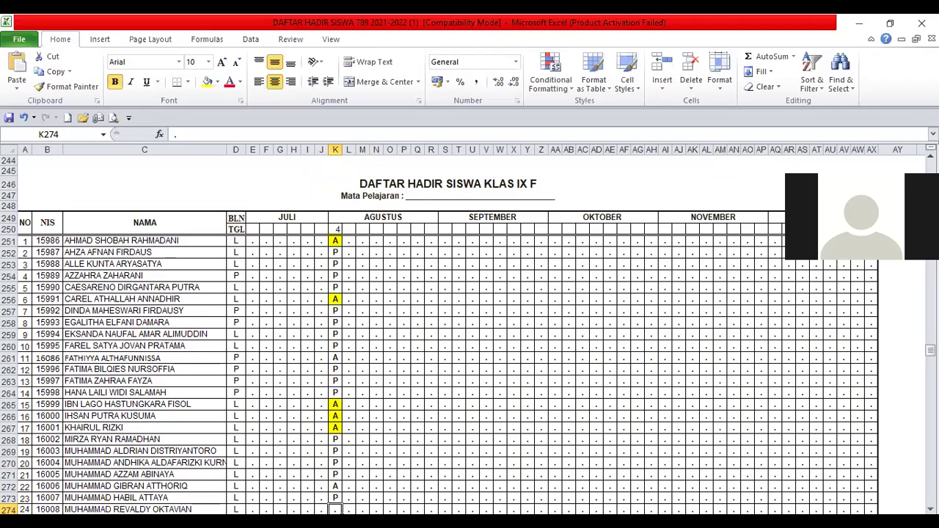
# Step: Enter A in K274, P in K275 and A in K276 for students 24 to 26
pyautogui.write('A')
pyautogui.press('Return')
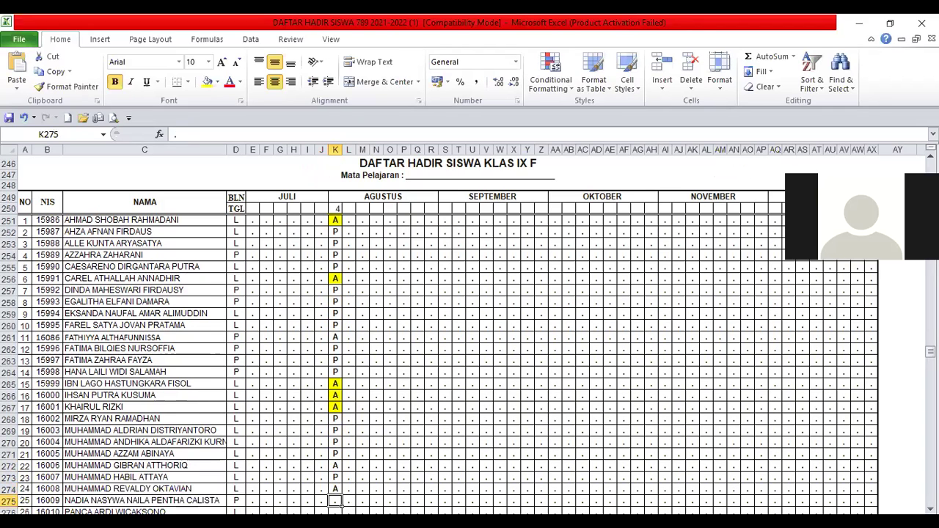
pyautogui.write('P')
pyautogui.press('Return')
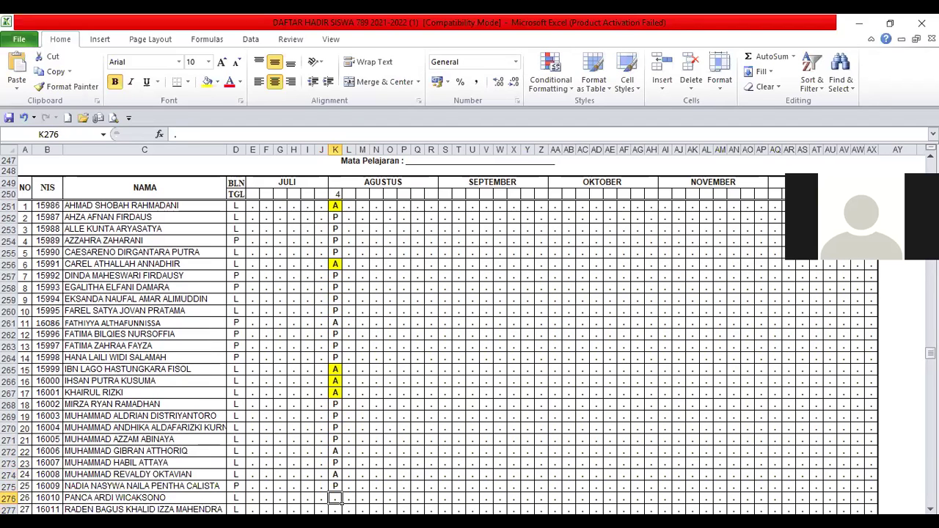
pyautogui.write('A')
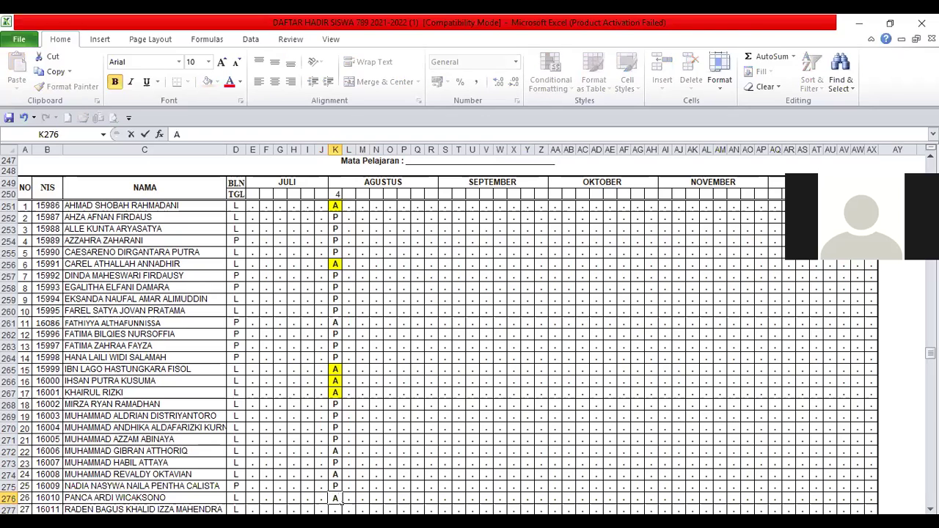
pyautogui.press('Up')
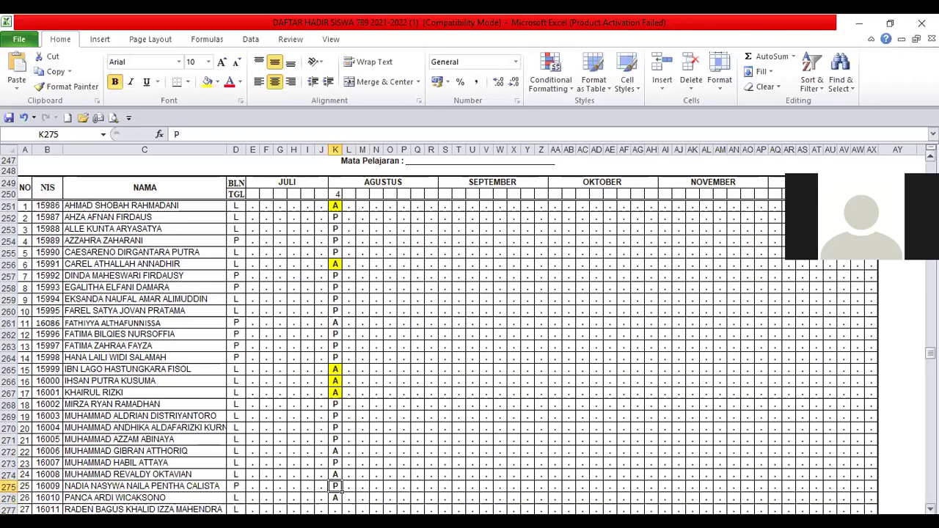
# Step: Fill the whole of row 276, the row of student 26, yellow
pyautogui.click(9, 497)
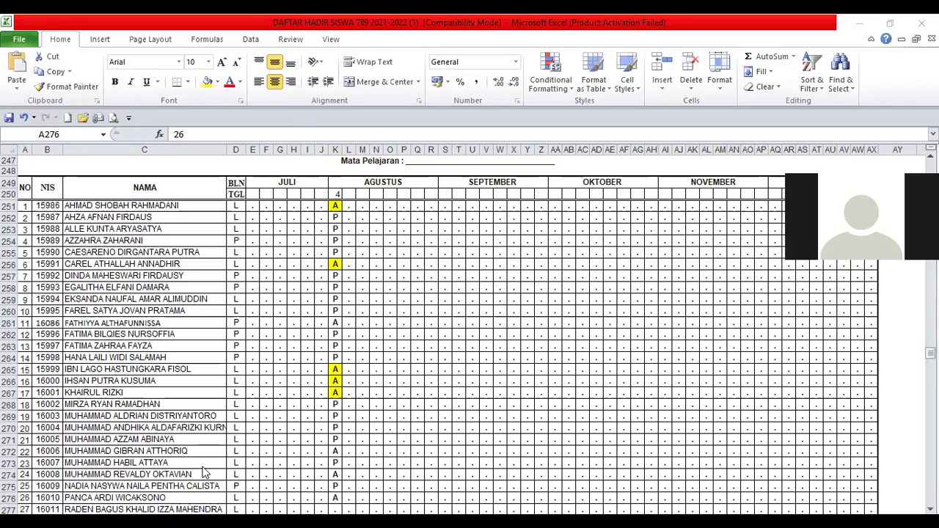
pyautogui.hotkey('shift', 'space')
pyautogui.click(208, 81)
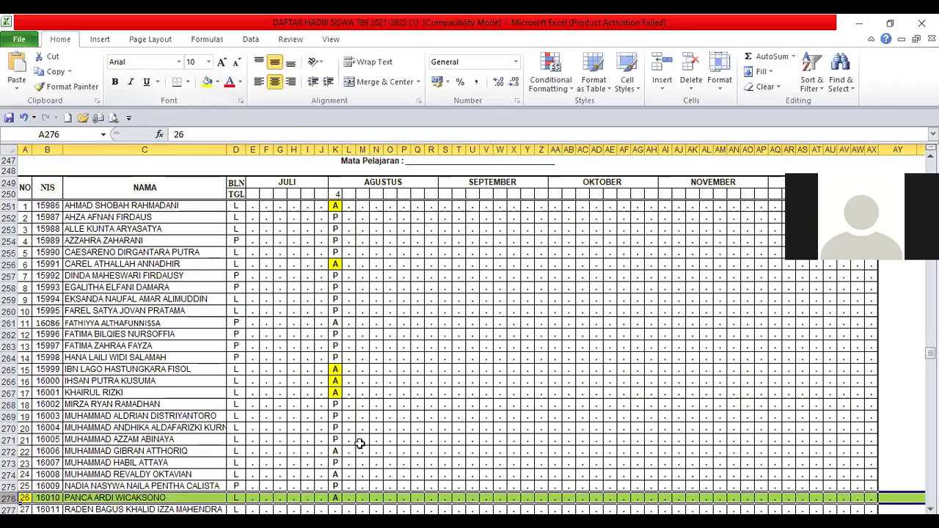
pyautogui.hotkey('ctrl', 'z')
# Step: Merge and center E276:N276 and enter PINDAH in the merged cell
pyautogui.click(335, 498)
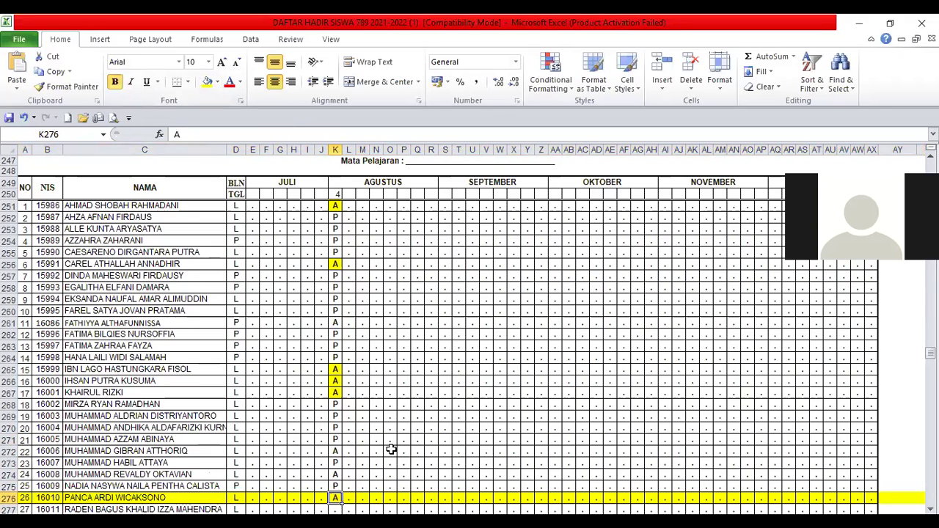
pyautogui.moveTo(255, 498); pyautogui.dragTo(377, 498)
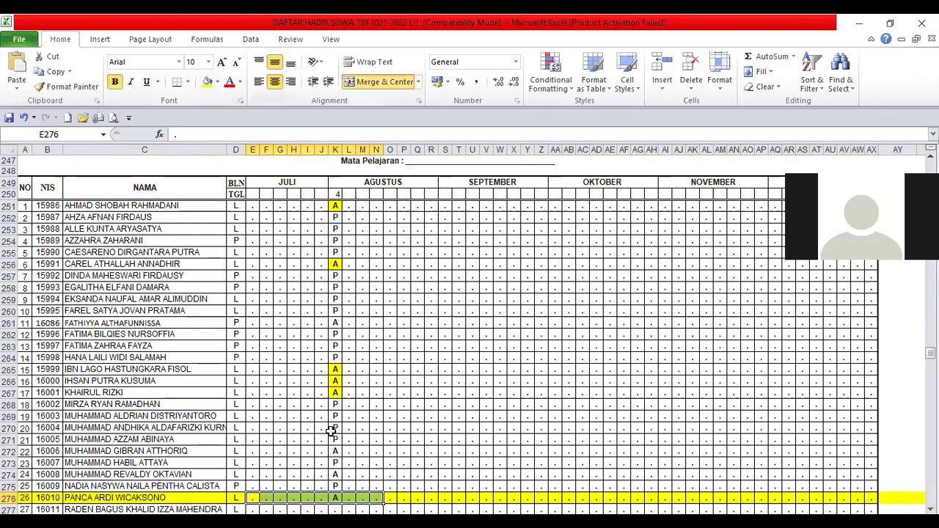
pyautogui.write('PINDAH')
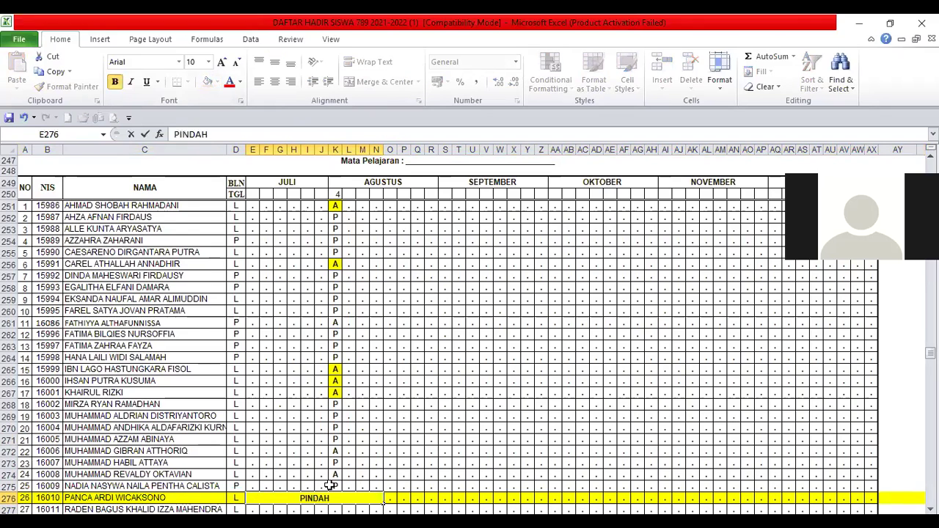
# Step: Enter P in K277:K279, the 4 August attendance of students 27 to 29
pyautogui.scroll(-1, 330, 486)
pyautogui.click(335, 477)
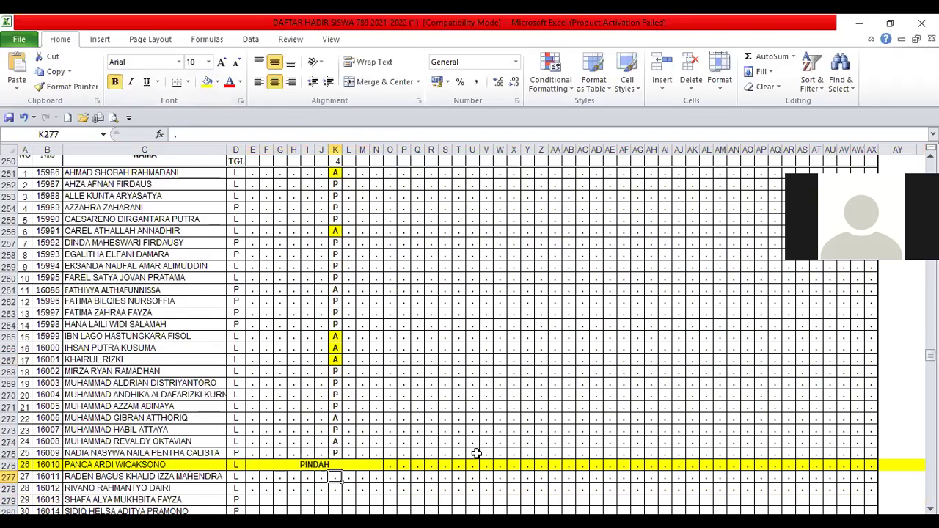
pyautogui.write('P')
pyautogui.press('Return')
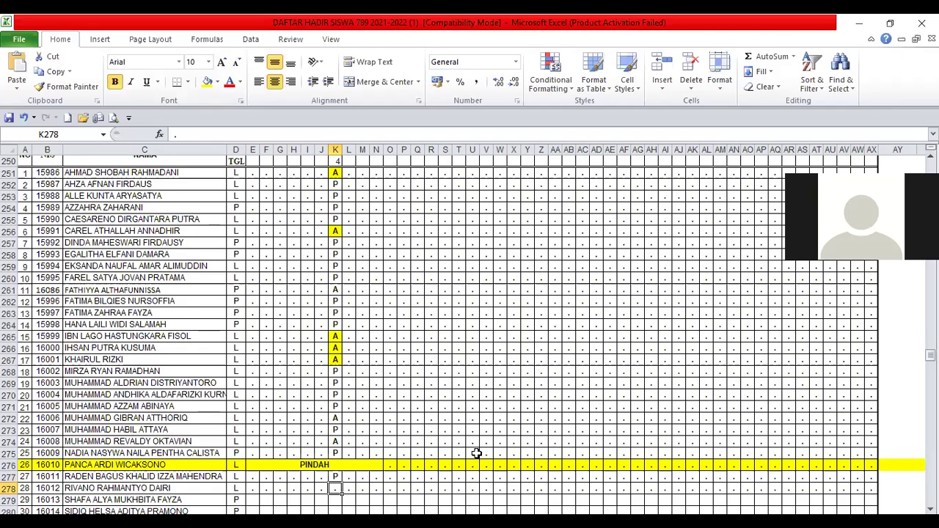
pyautogui.write('P')
pyautogui.press('Return')
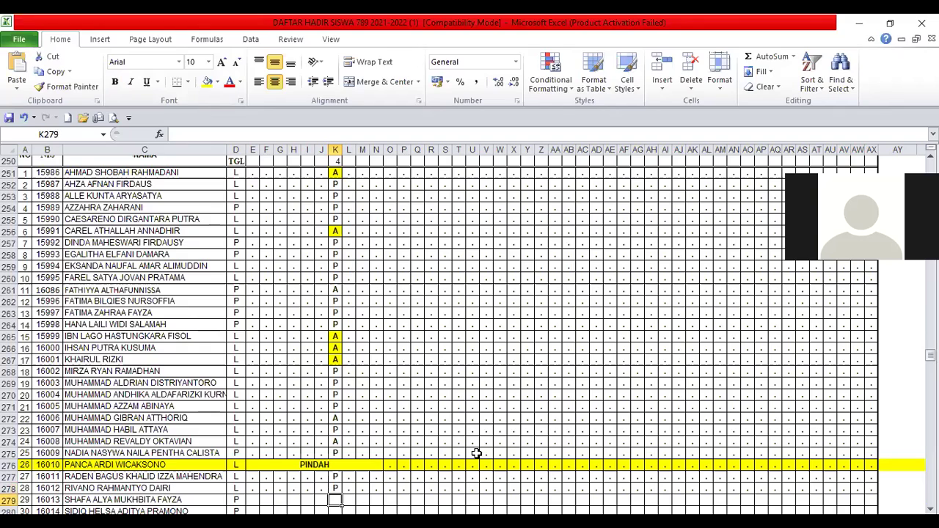
pyautogui.write('P')
pyautogui.press('Return')
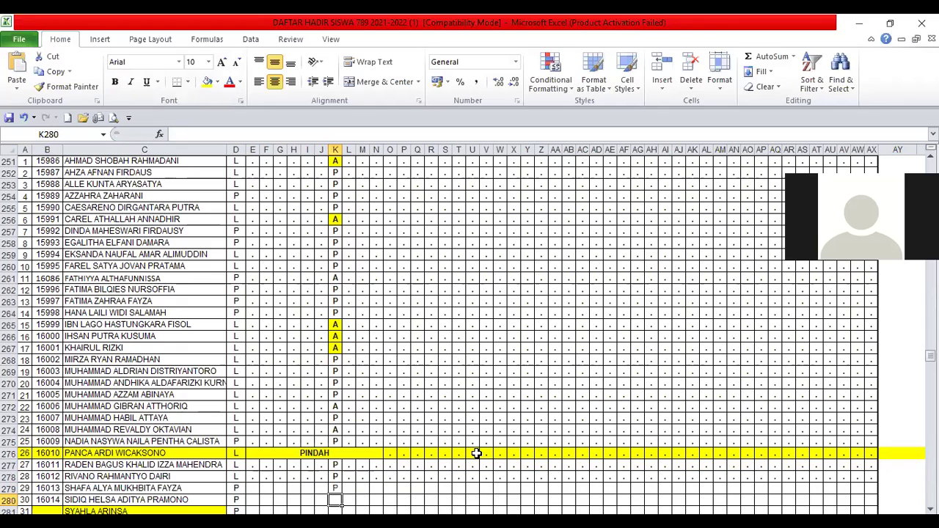
# Step: Enter A in K280 and K281 for students 30 and 31, and fill K281 yellow
pyautogui.write('A')
pyautogui.press('Return')
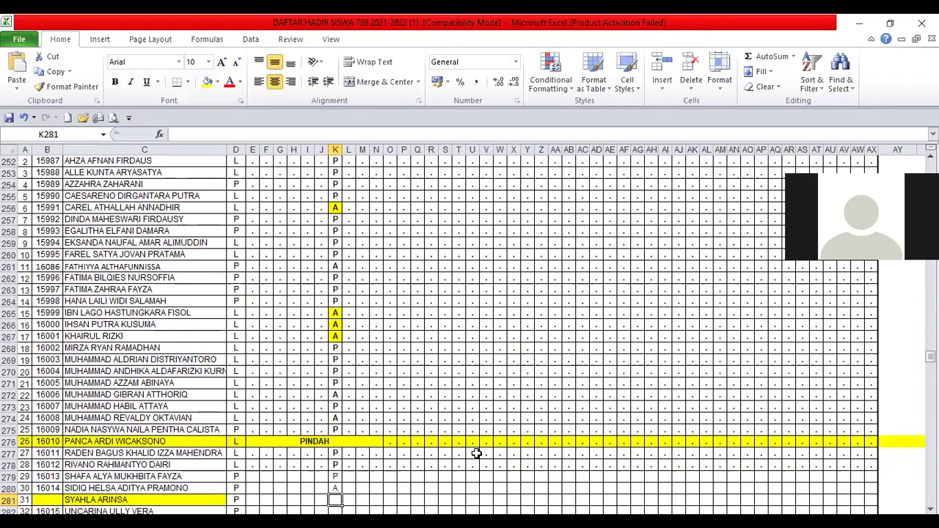
pyautogui.click(207, 82)
pyautogui.write('A')
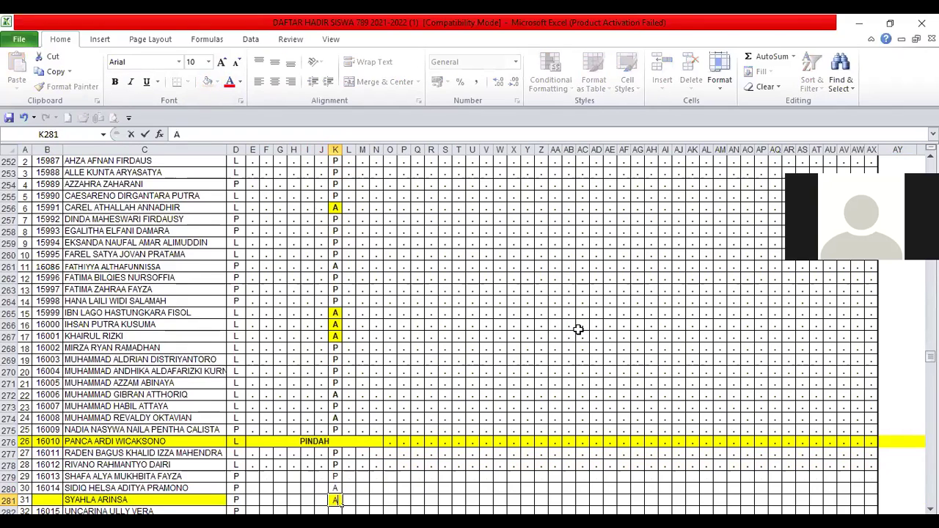
pyautogui.press('Return')
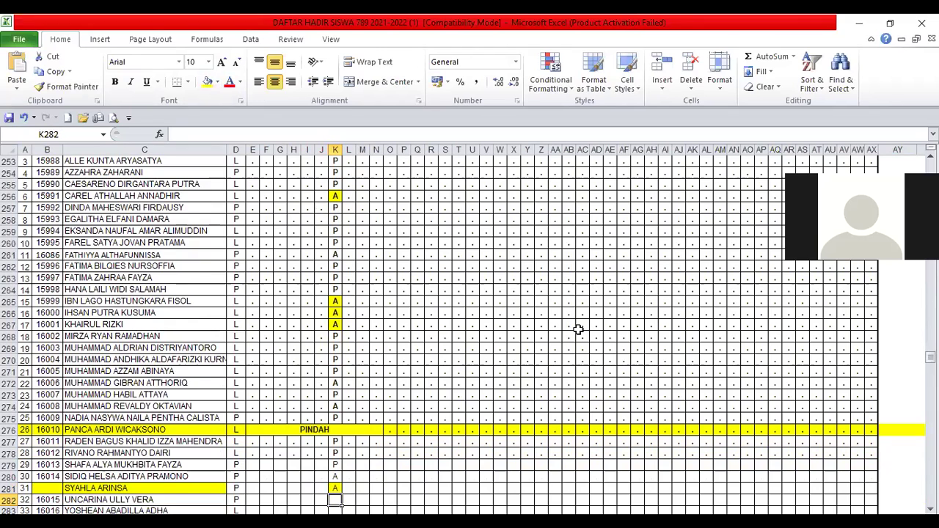
# Step: Enter A in K282 and P in K283 for students 32 and 33, and fill K282 yellow
pyautogui.write('A')
pyautogui.press('Return')
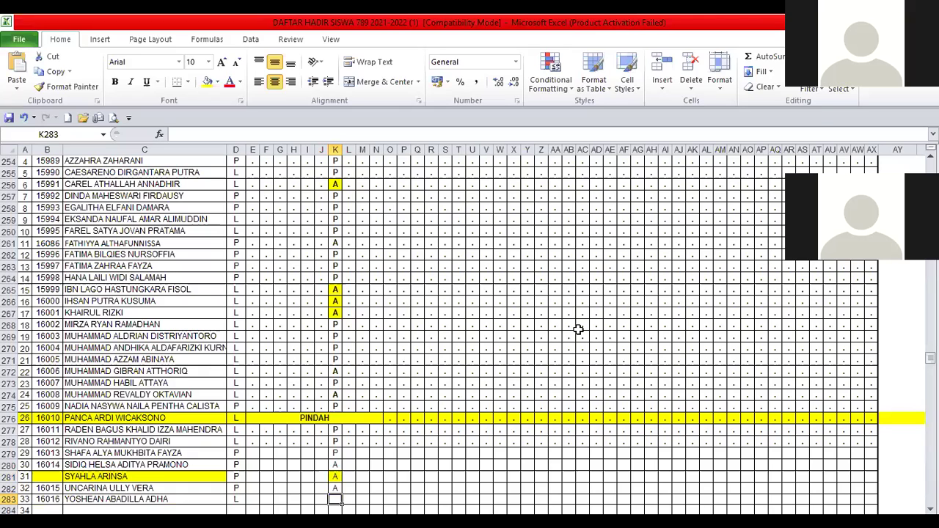
pyautogui.write('P')
pyautogui.press('Return')
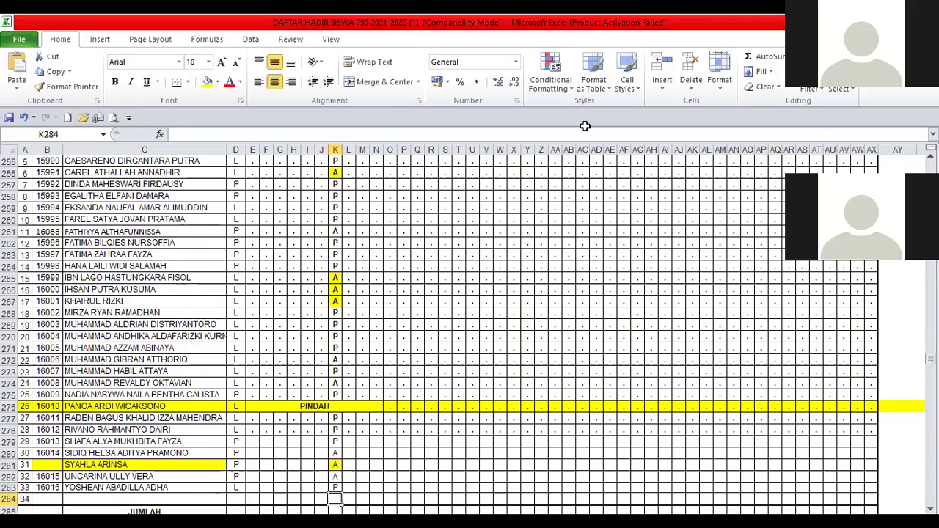
pyautogui.click(334, 487)
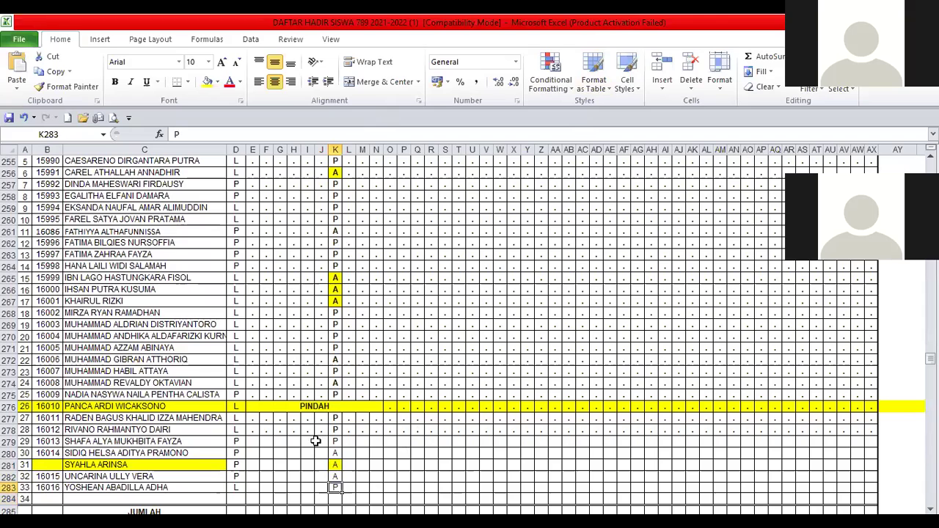
pyautogui.click(333, 476)
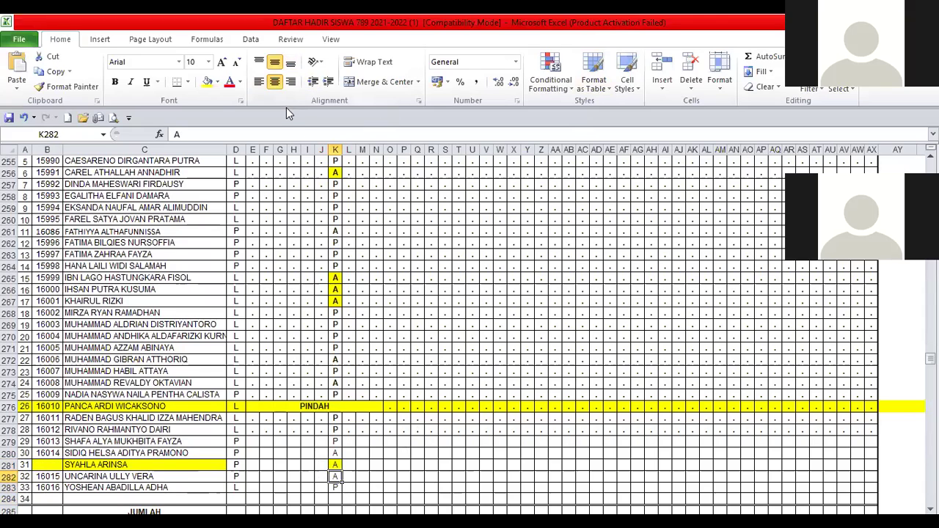
pyautogui.click(209, 83)
# Step: Fill K261, the 4 August absence mark A of student 11, yellow
pyautogui.scroll(2, 337, 273)
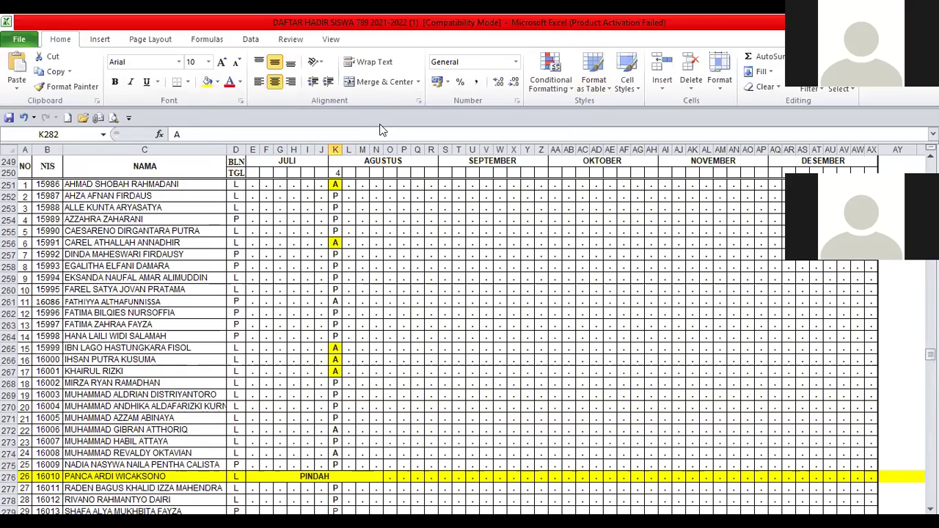
pyautogui.click(407, 323)
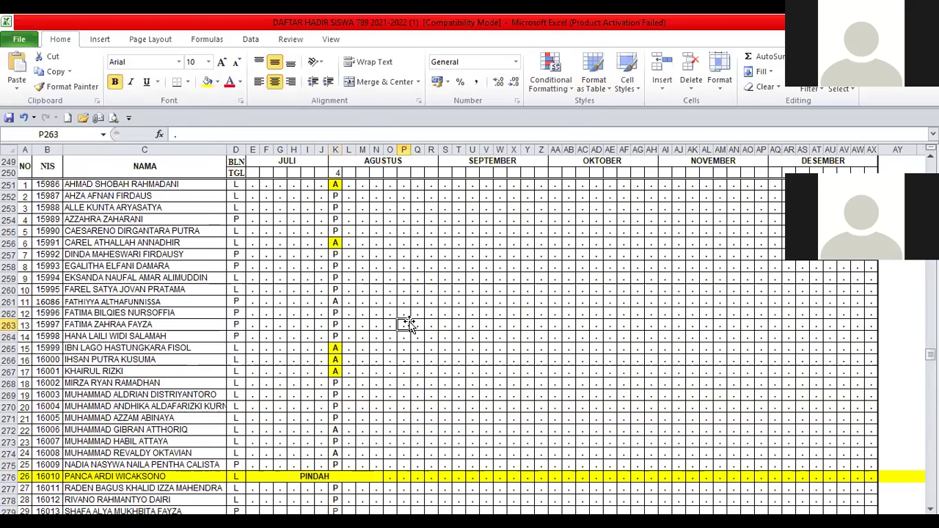
pyautogui.click(338, 301)
pyautogui.write('A')
pyautogui.click(208, 82)
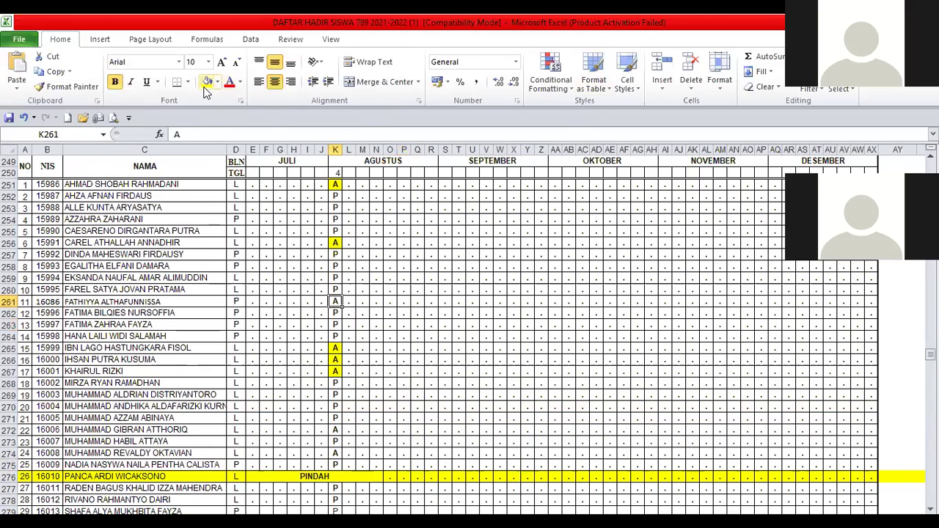
pyautogui.click(405, 294)
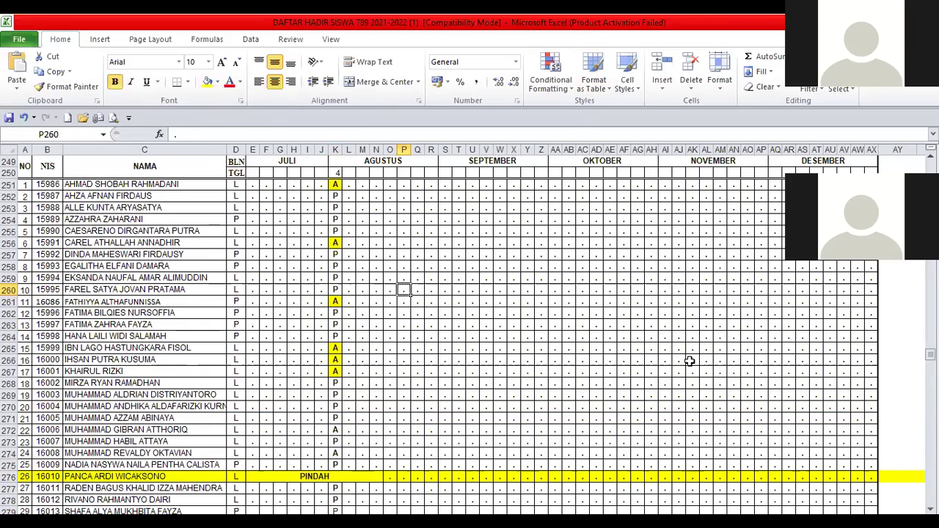
# Step: Check the class IX F list and its 4 August marks through to the JUMLAH row
pyautogui.click(445, 324)
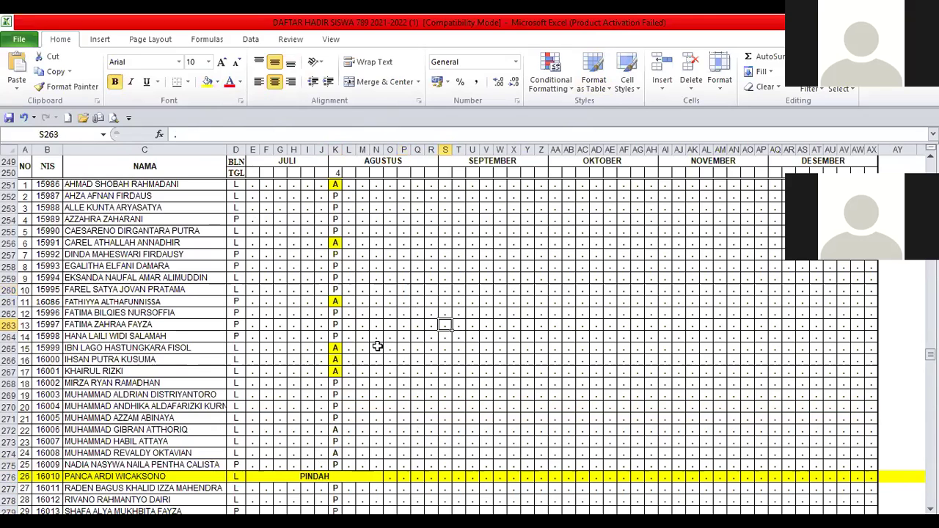
pyautogui.click(389, 393)
pyautogui.scroll(-1, 389, 393)
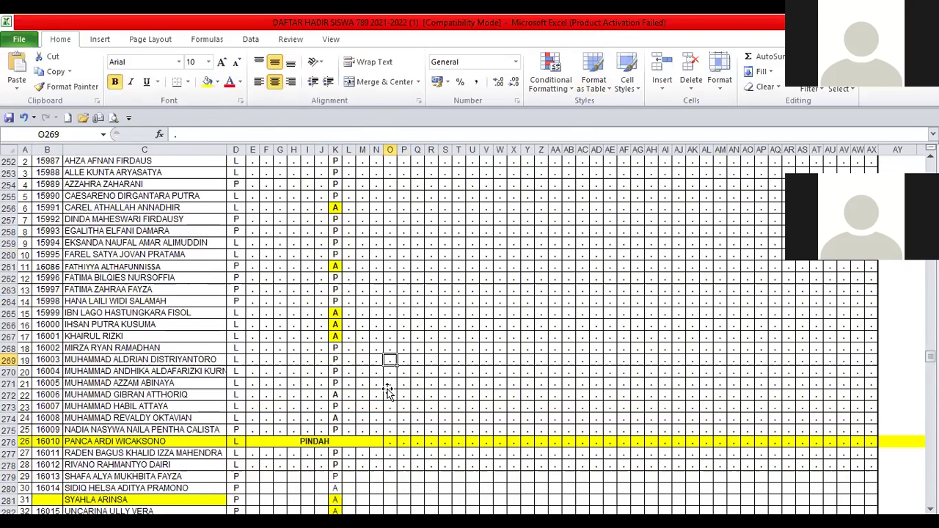
pyautogui.scroll(-1, 388, 393)
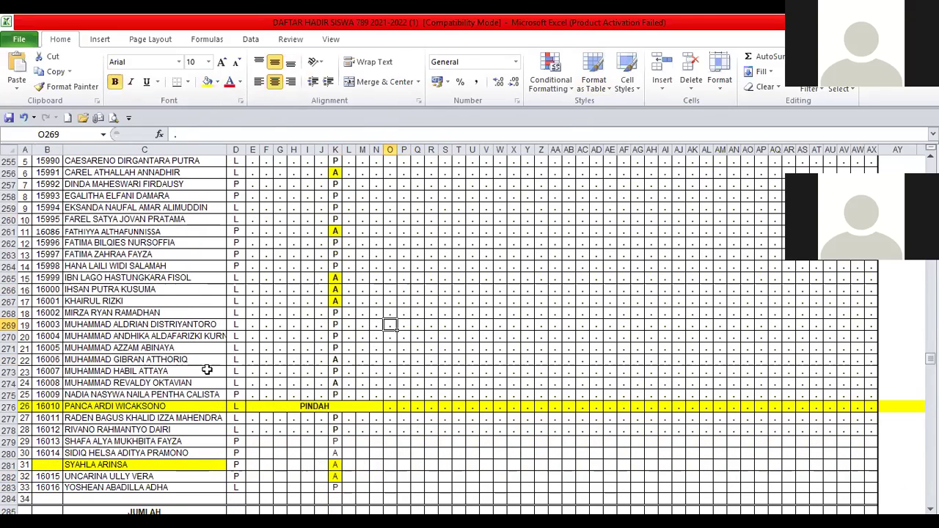
pyautogui.scroll(-1, 258, 392)
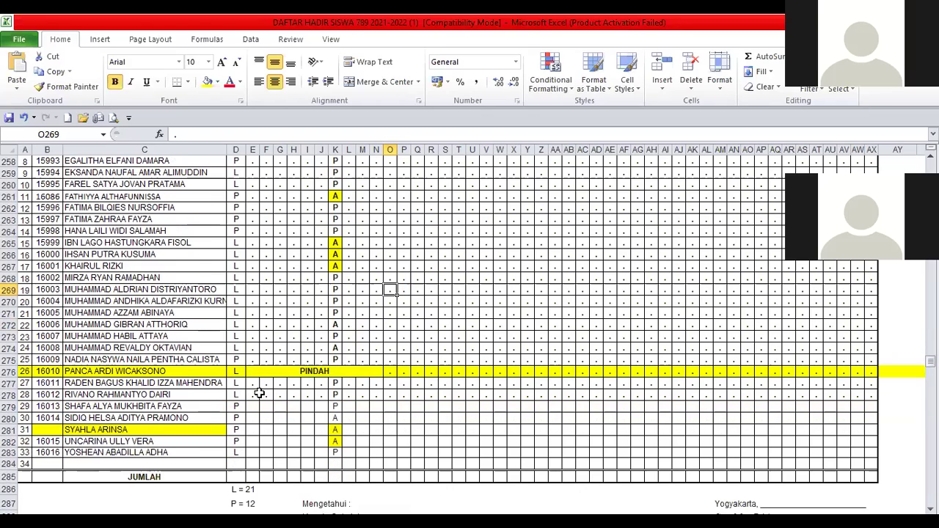
pyautogui.scroll(4, 103, 445)
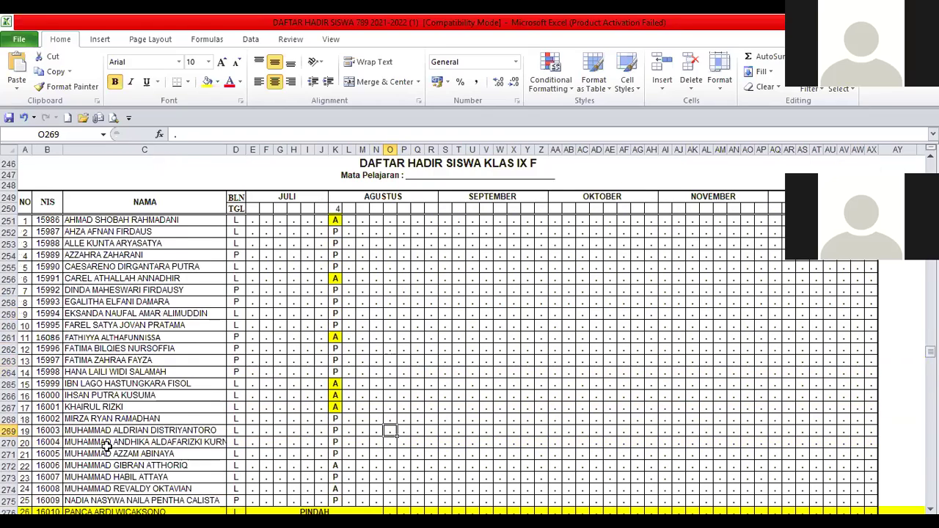
# Step: Add student 34 in row 284: enter the student's first name in C284 and P in both D284 and K284
pyautogui.scroll(-3, 106, 445)
pyautogui.click(106, 498)
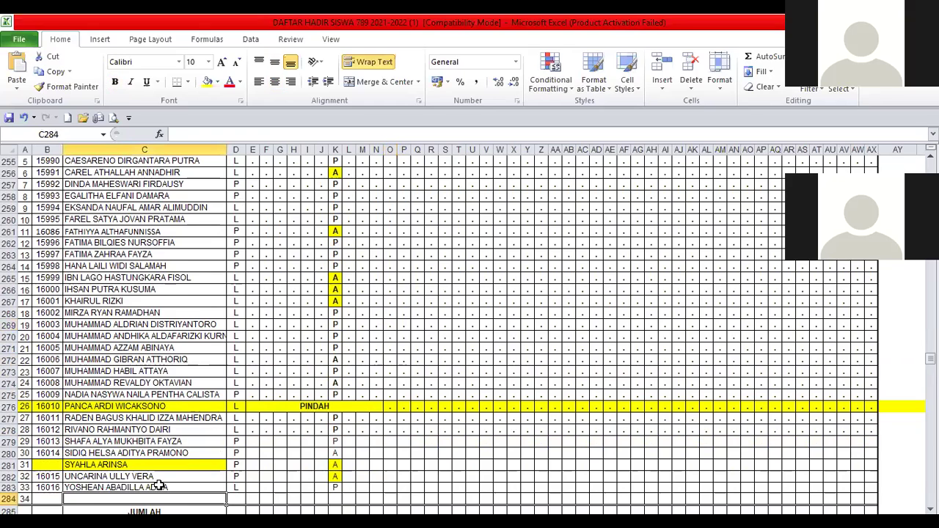
pyautogui.write('MUTIA')
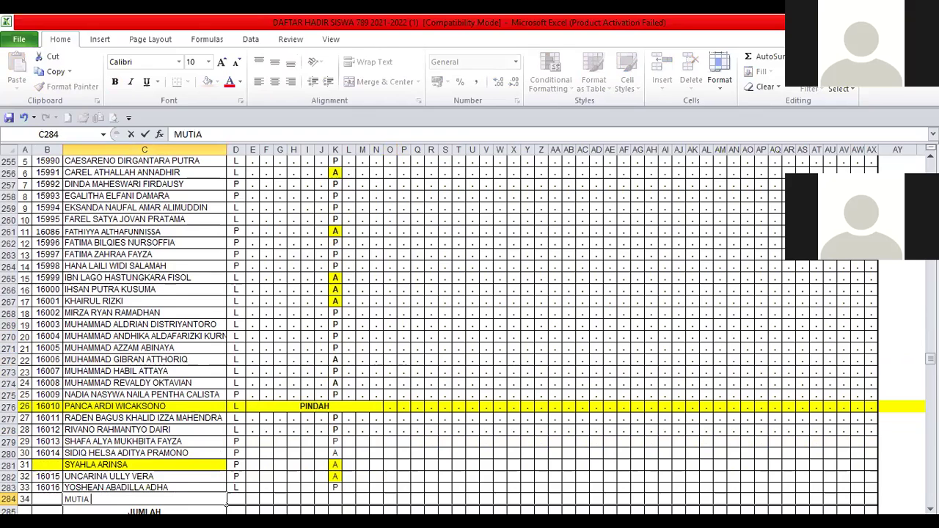
pyautogui.click(236, 498)
pyautogui.write('P')
pyautogui.click(323, 499)
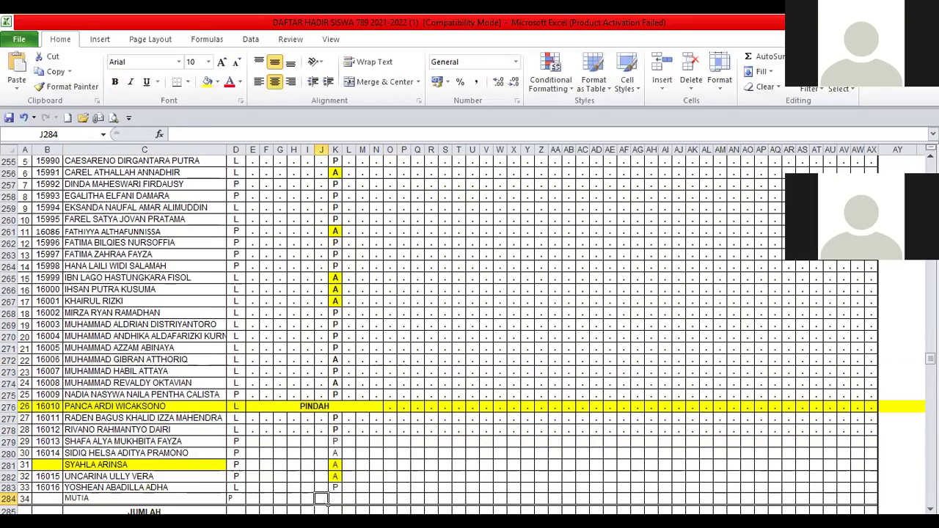
pyautogui.click(336, 498)
pyautogui.write('P')
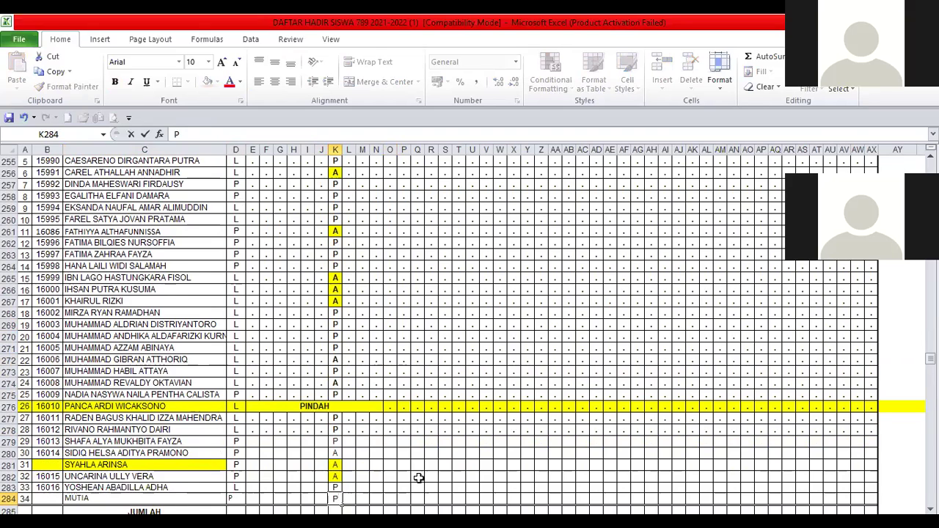
# Step: Enter P in E284, the first July column of student 34
pyautogui.click(248, 498)
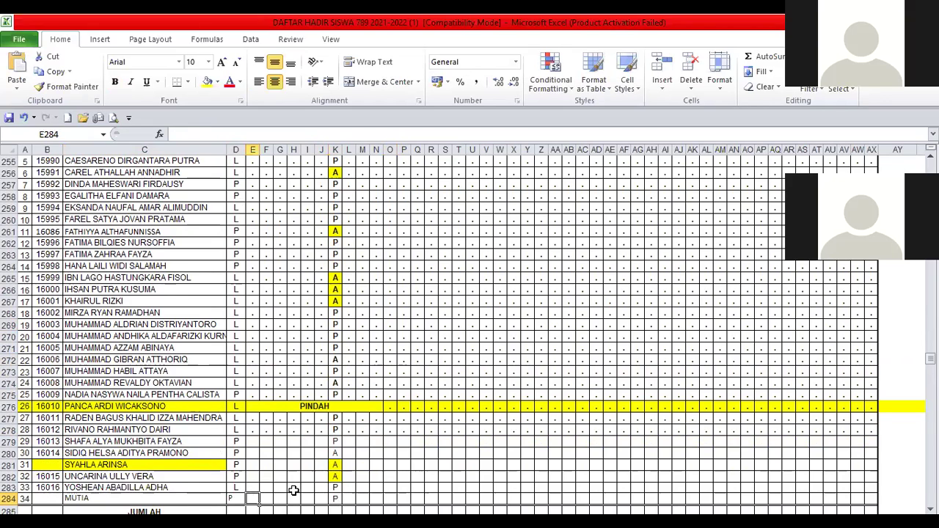
pyautogui.write('P')
pyautogui.press('Delete')
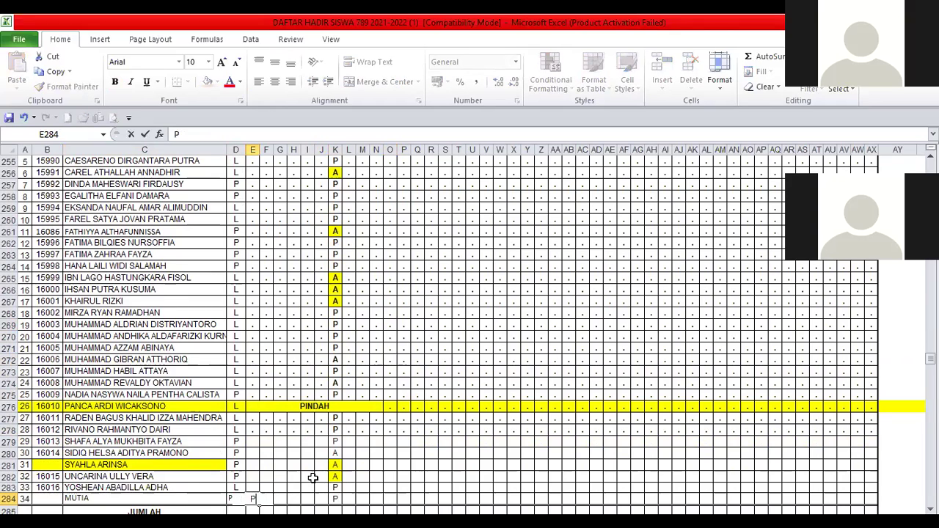
pyautogui.click(433, 486)
# Step: Review the 4 August attendance marks in column K for the whole class IX F list
pyautogui.click(336, 499)
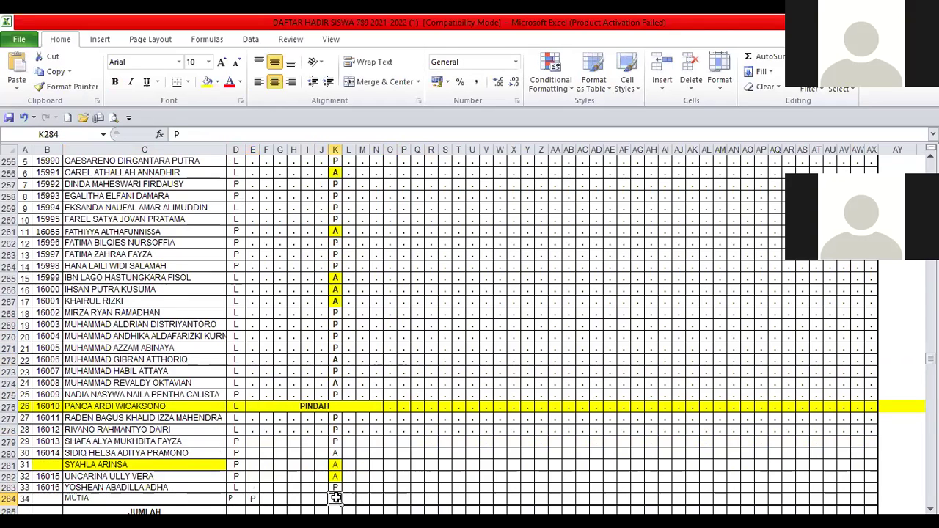
pyautogui.scroll(1, 509, 469)
pyautogui.scroll(-1, 509, 466)
pyautogui.click(335, 464)
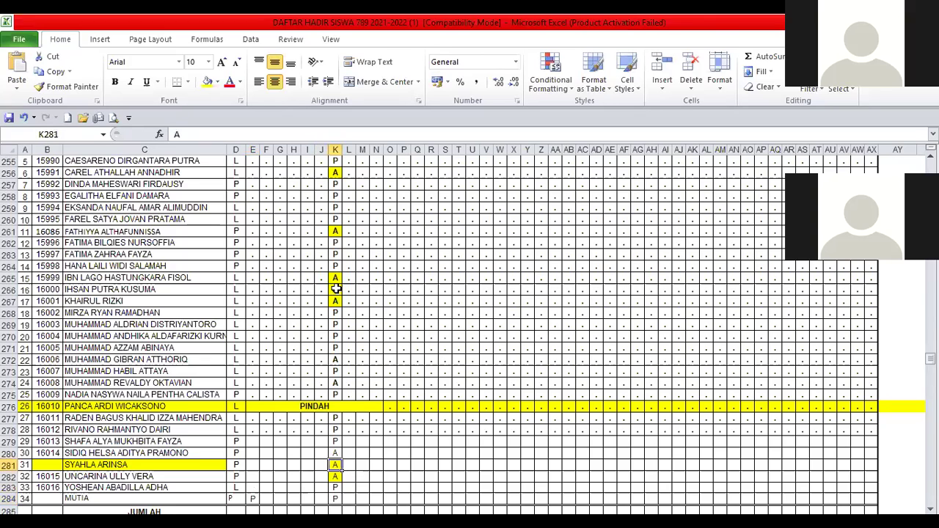
pyautogui.scroll(1, 343, 233)
pyautogui.click(337, 198)
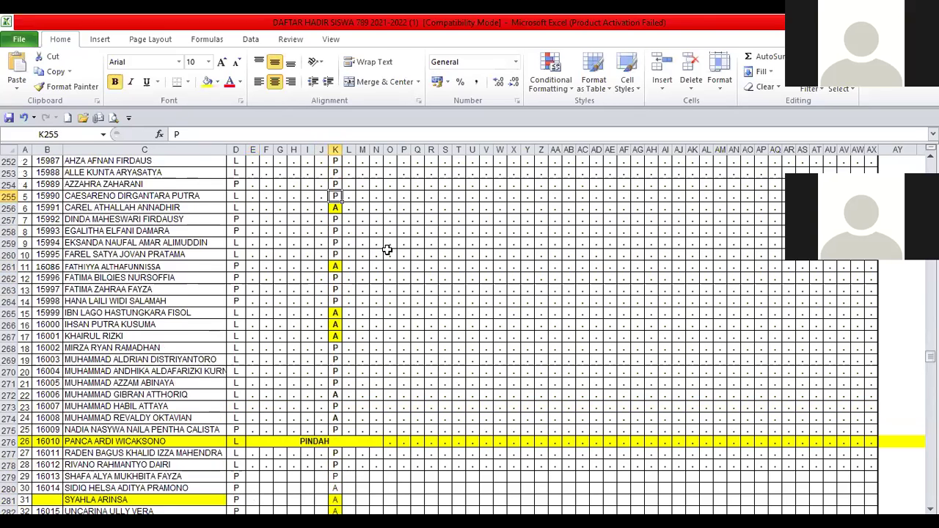
pyautogui.scroll(2, 388, 250)
pyautogui.click(335, 220)
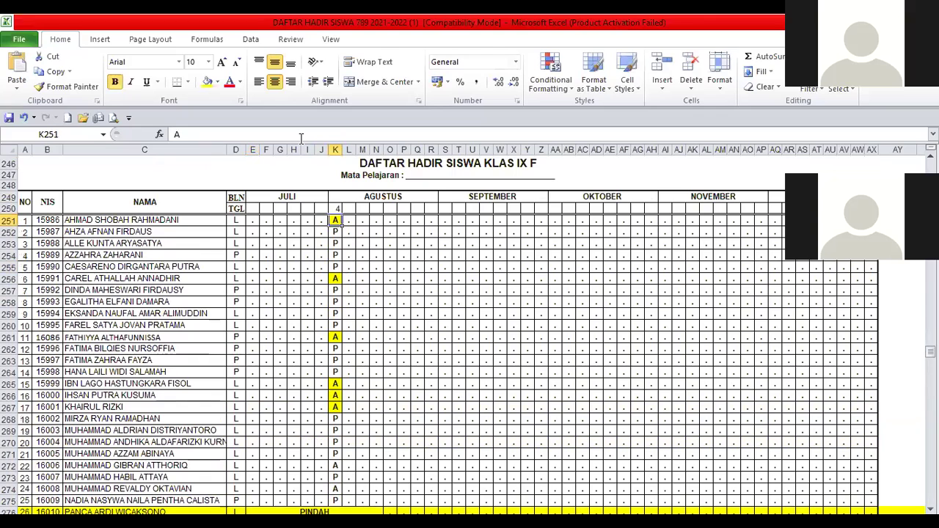
pyautogui.click(390, 291)
pyautogui.scroll(-5, 391, 305)
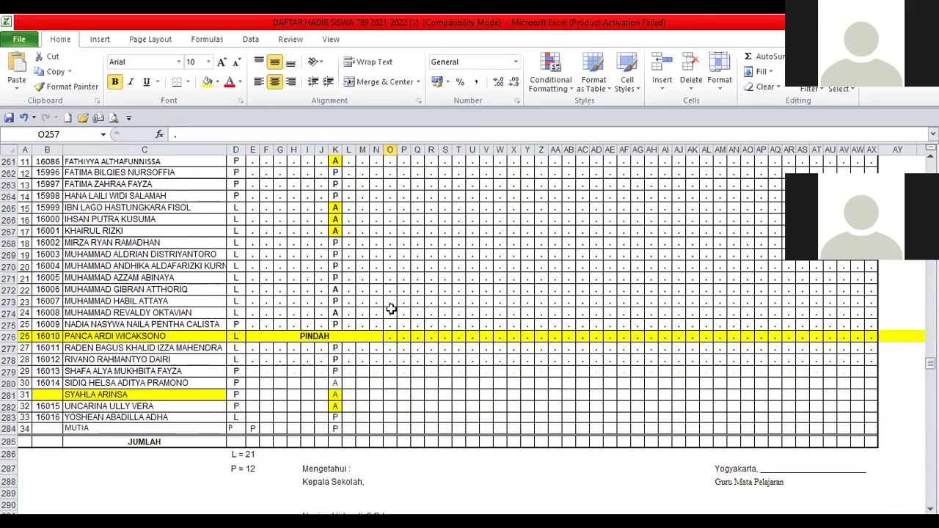
pyautogui.click(420, 373)
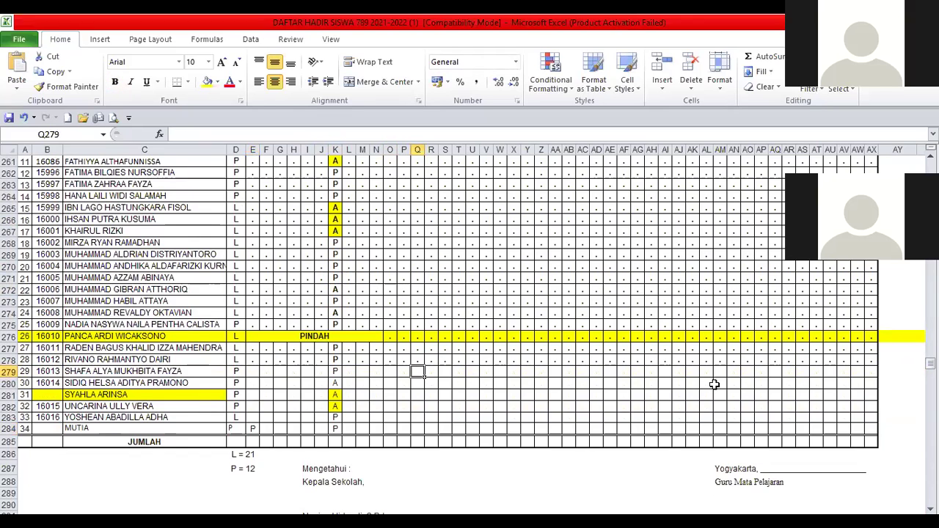
pyautogui.scroll(-1, 714, 384)
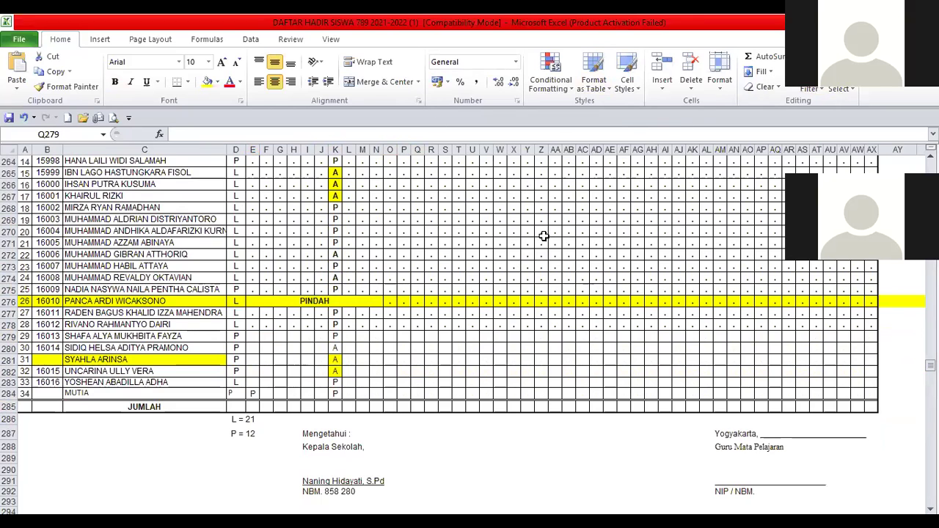
pyautogui.scroll(11, 540, 236)
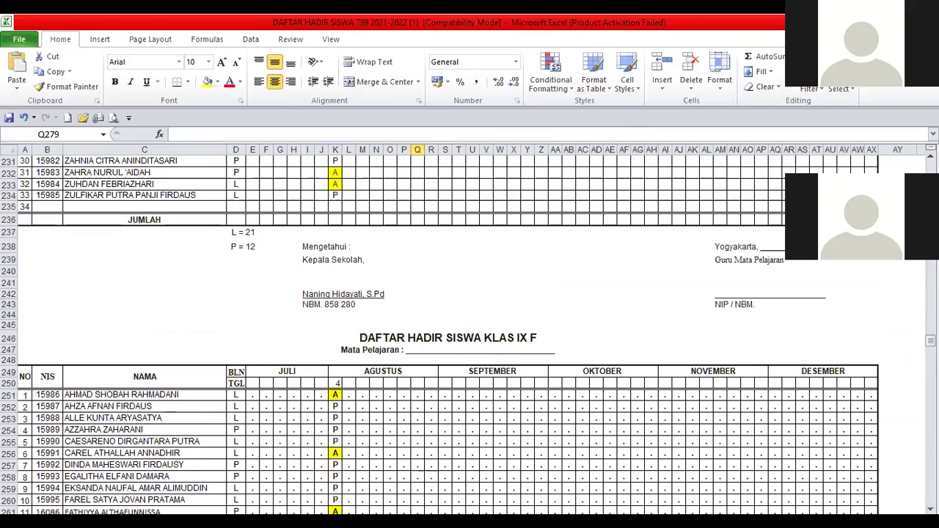